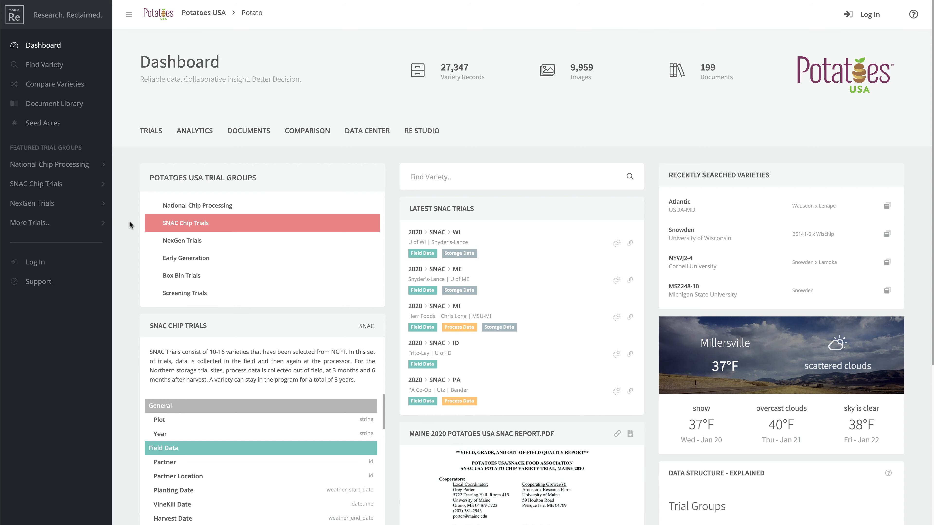
# Step: Open the analytics page for the SNAC Chip Trials and collapse the side navigation
pyautogui.click(57, 187)
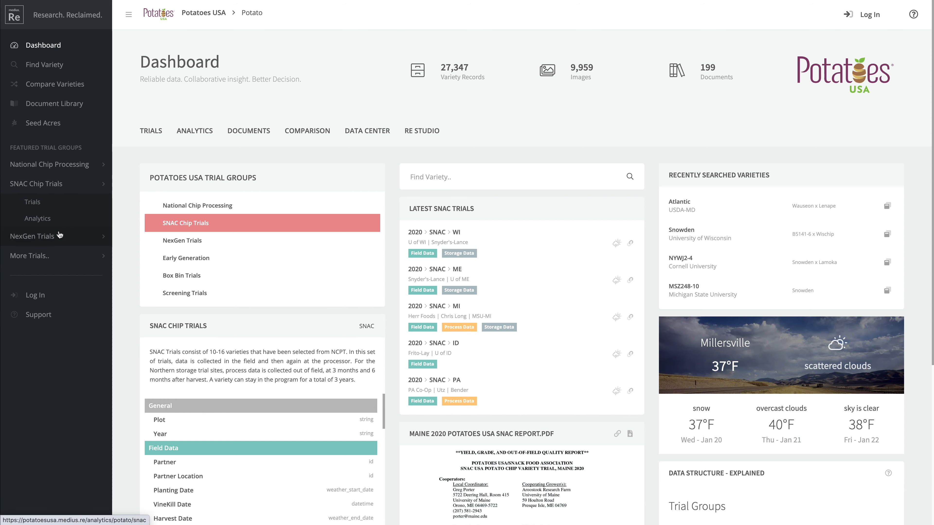
pyautogui.click(44, 220)
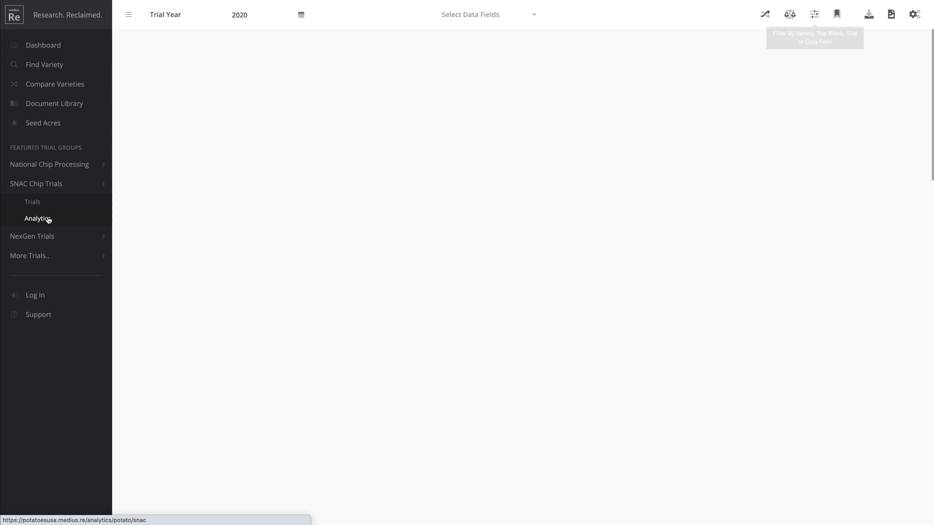
pyautogui.click(129, 16)
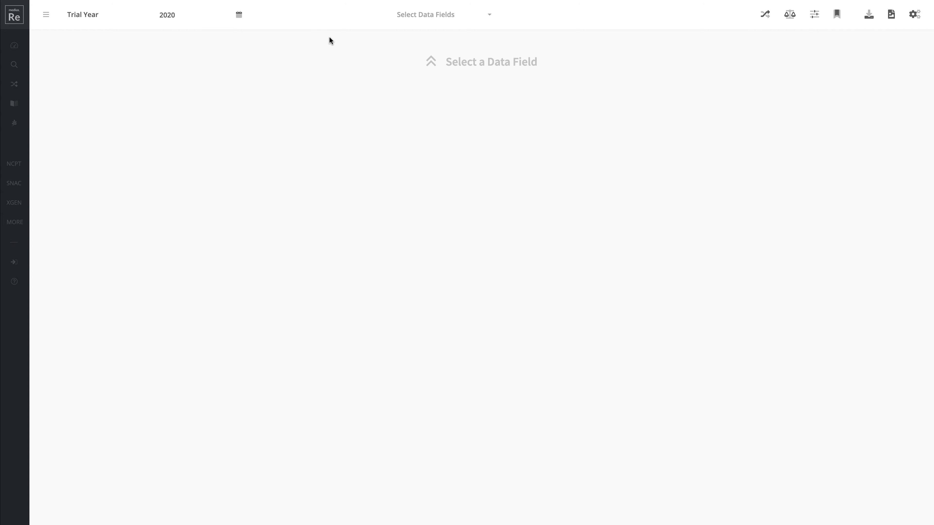
# Step: Select the Field Data fields Specific Gravity, Yield Total and Yield No1 for the 2020 trial year
pyautogui.click(429, 16)
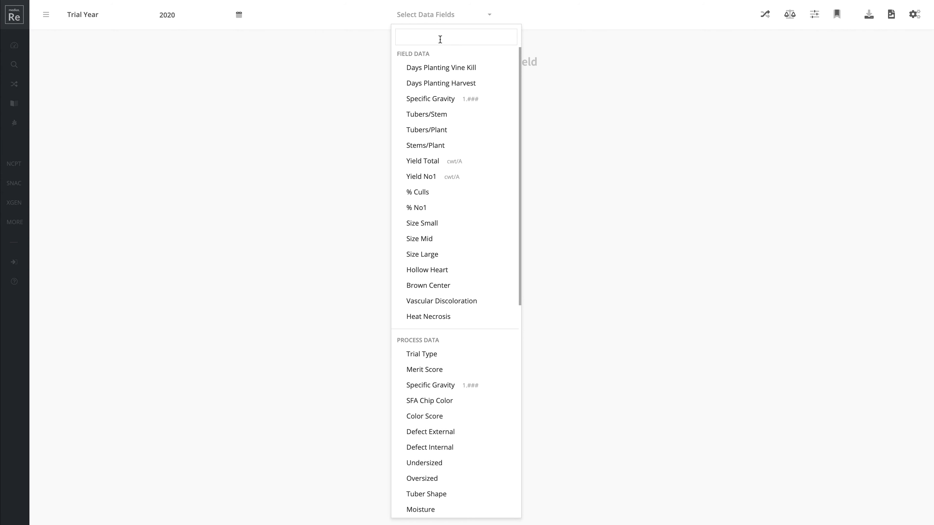
pyautogui.click(447, 98)
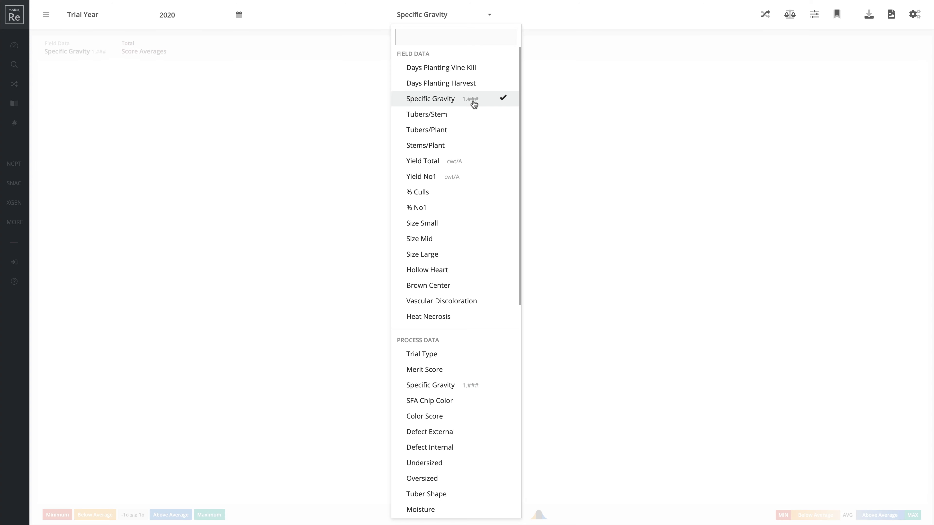
pyautogui.click(456, 162)
pyautogui.click(456, 177)
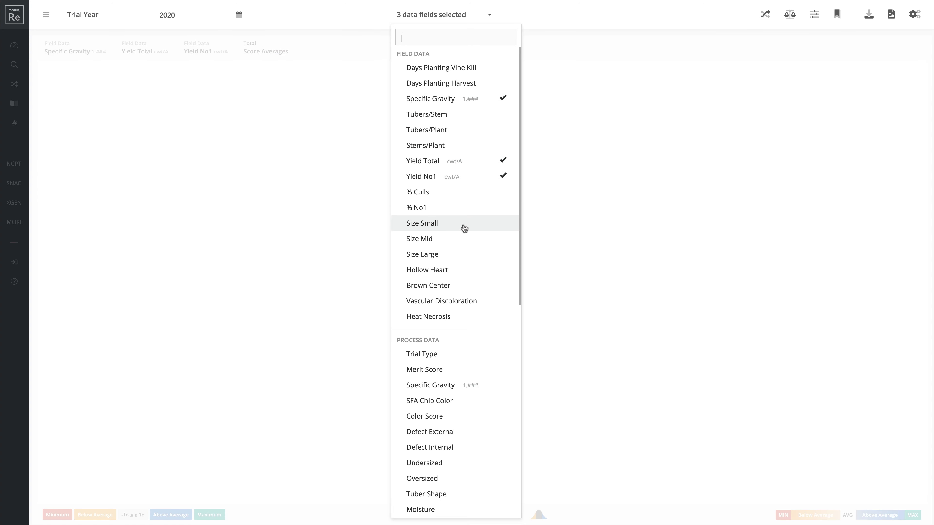
# Step: Add the Process Data fields Defect External and Defect Internal to the selection and rebuild the analytics
pyautogui.scroll(-2, 463, 228)
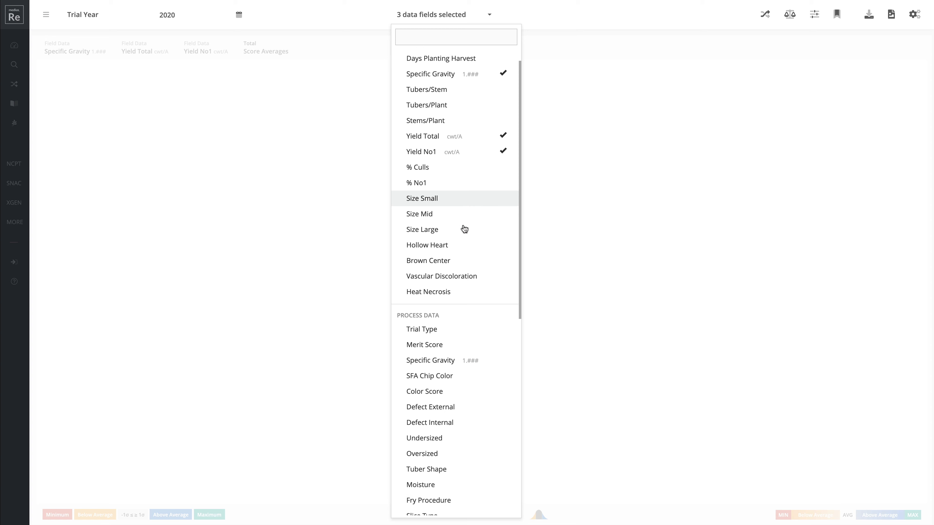
pyautogui.click(466, 405)
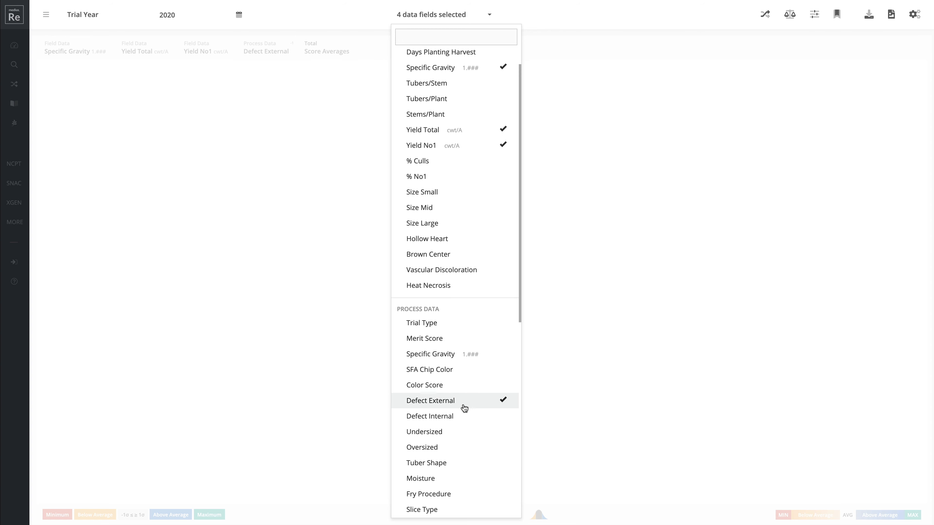
pyautogui.click(461, 415)
pyautogui.scroll(-2, 468, 369)
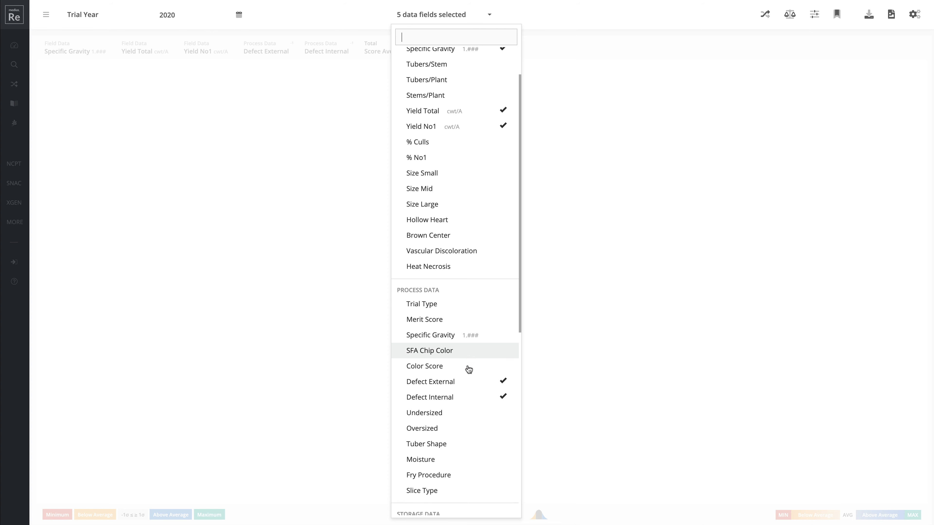
pyautogui.scroll(4, 469, 369)
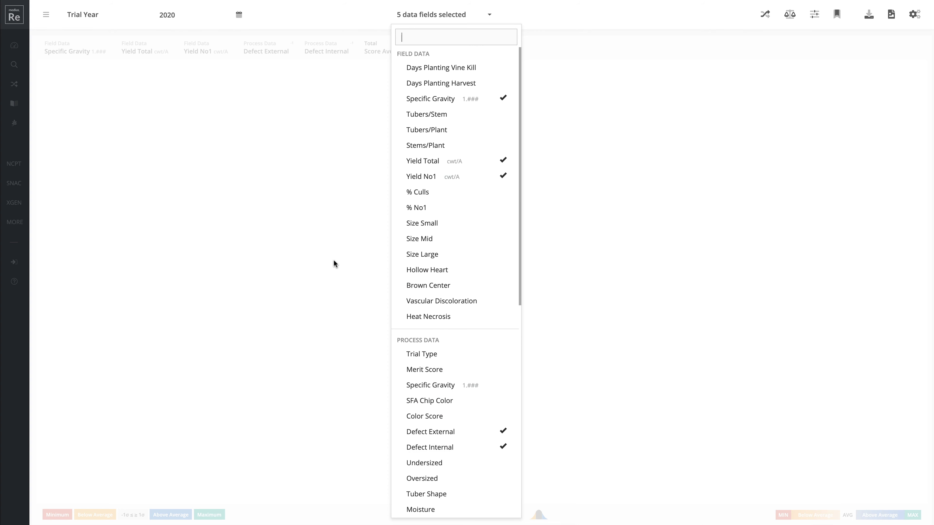
pyautogui.click(316, 216)
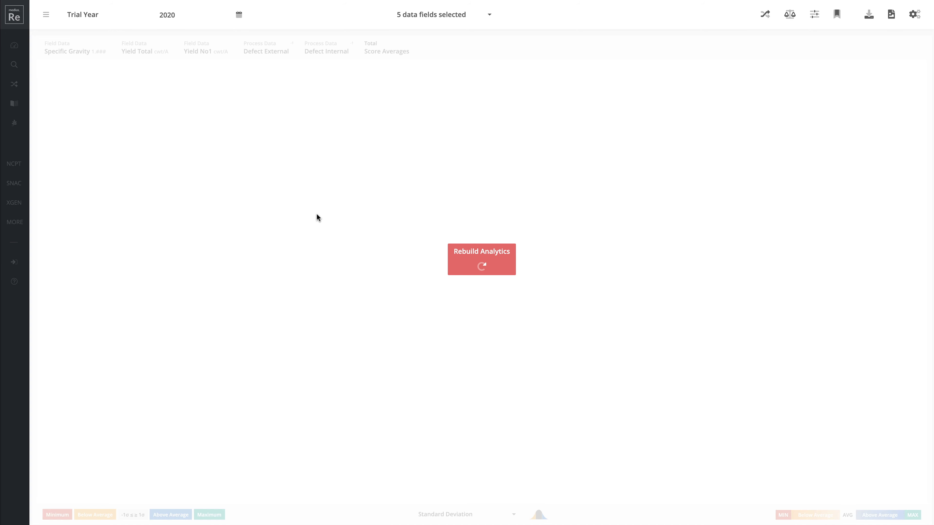
pyautogui.click(491, 257)
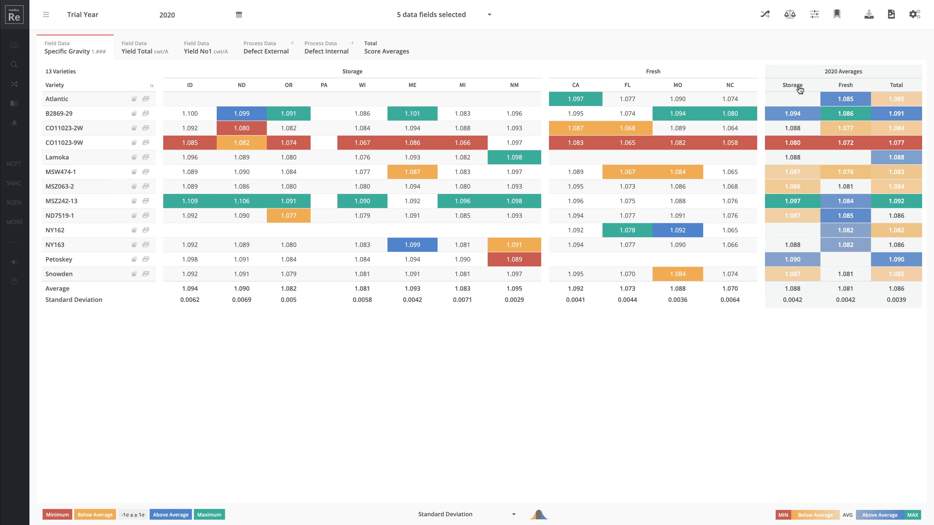
# Step: Sort the Specific Gravity table by its 2020 total average and switch to the Yield Total table
pyautogui.click(897, 85)
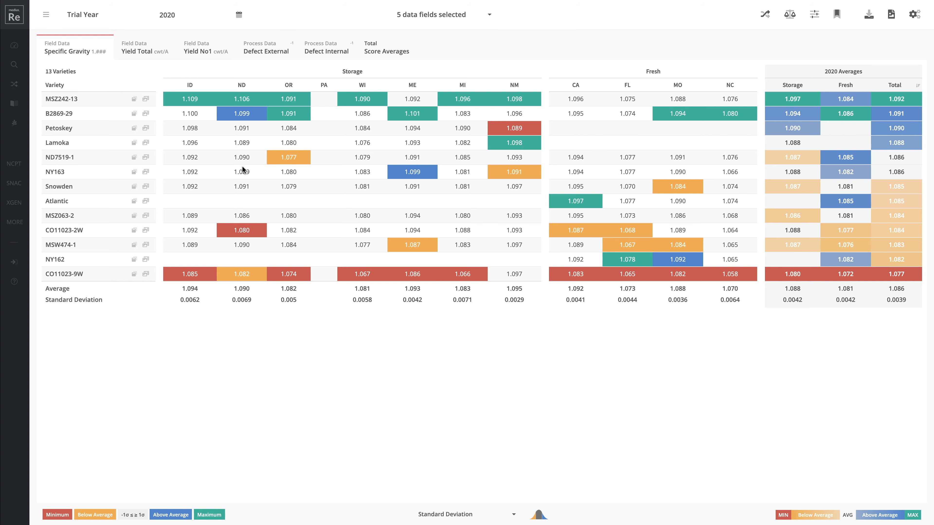
pyautogui.click(149, 50)
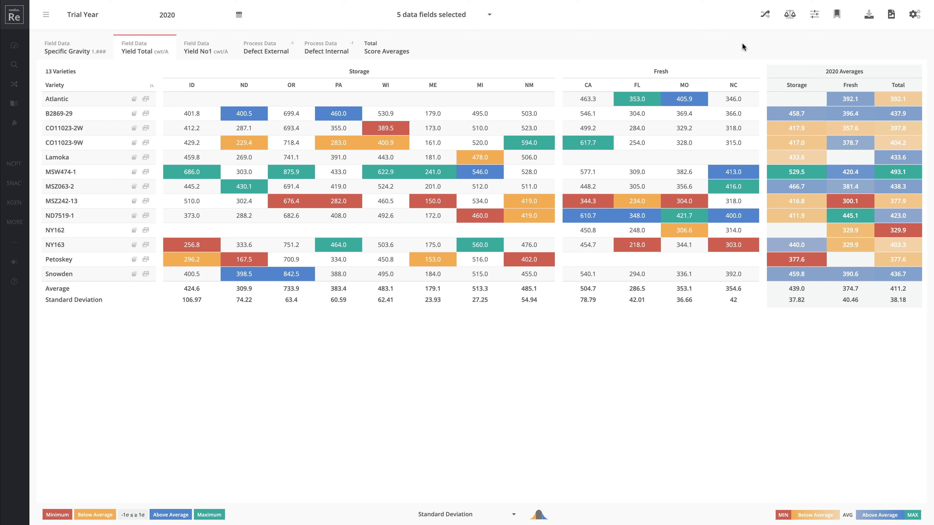
# Step: Show the z-scores under the Yield Total values and hide them again in the analytics settings
pyautogui.click(914, 15)
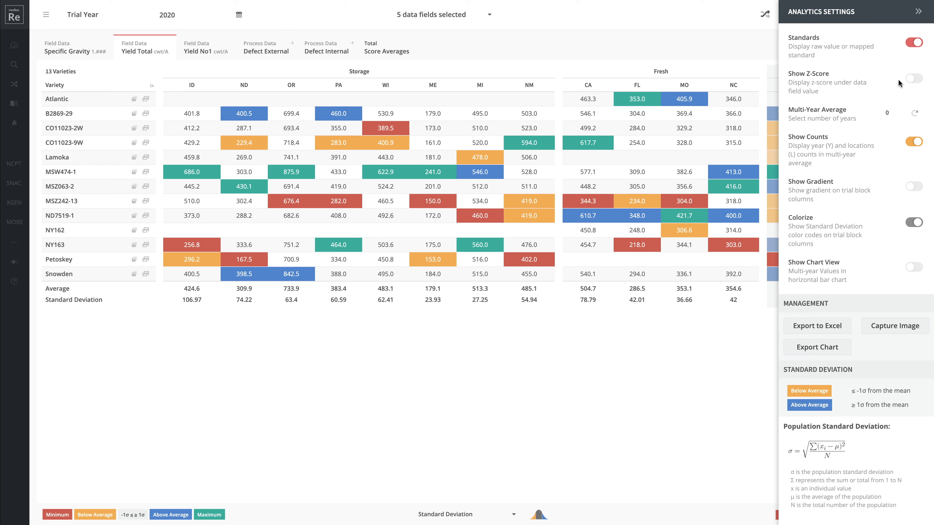
pyautogui.click(911, 81)
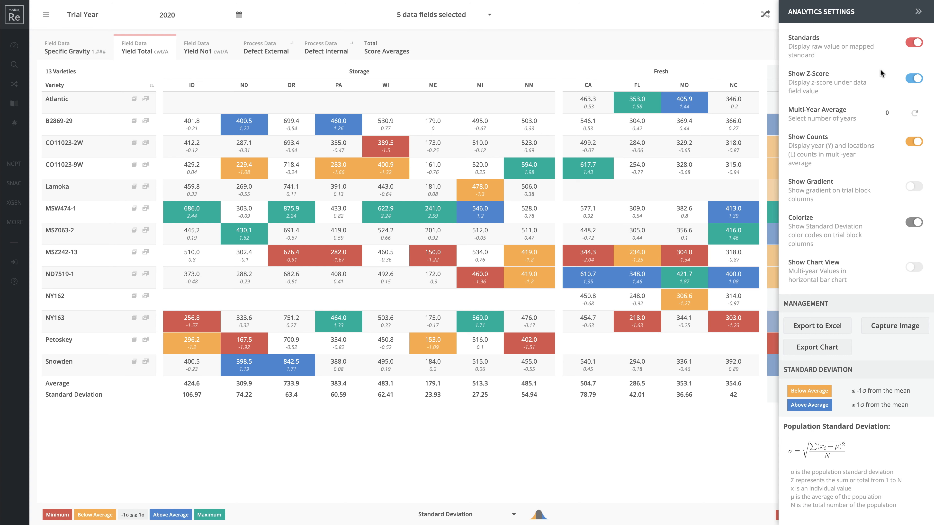
pyautogui.click(911, 79)
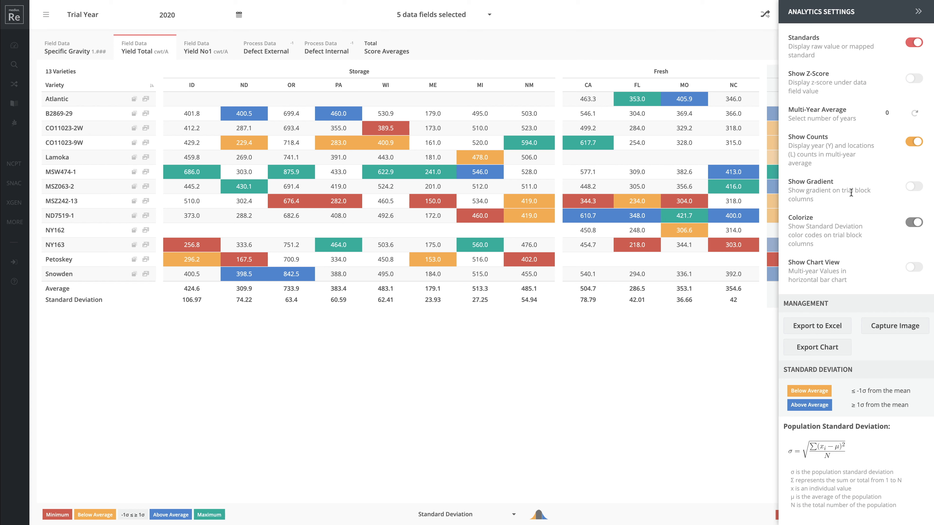
# Step: Turn on gradient shading for the trial block columns and sort the Yield Total table by the MI location
pyautogui.click(914, 186)
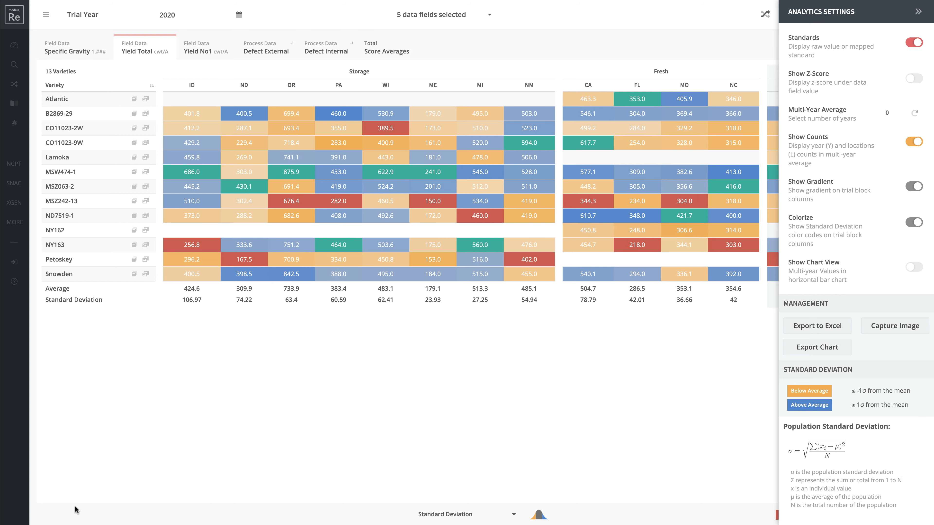
pyautogui.click(913, 187)
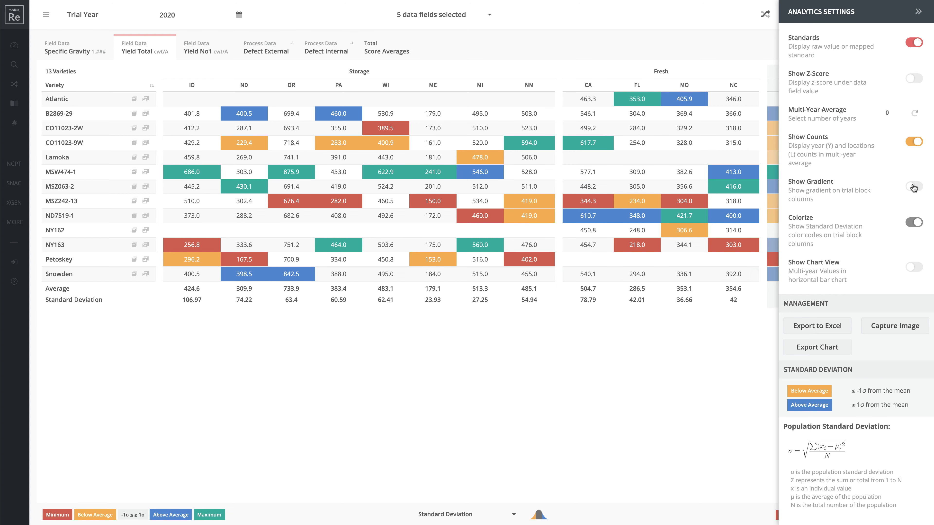
pyautogui.click(914, 187)
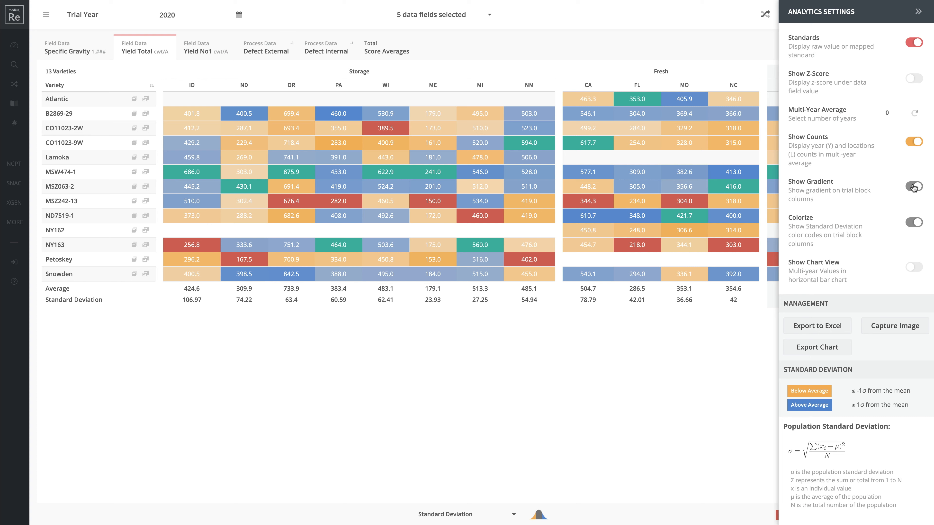
pyautogui.click(918, 11)
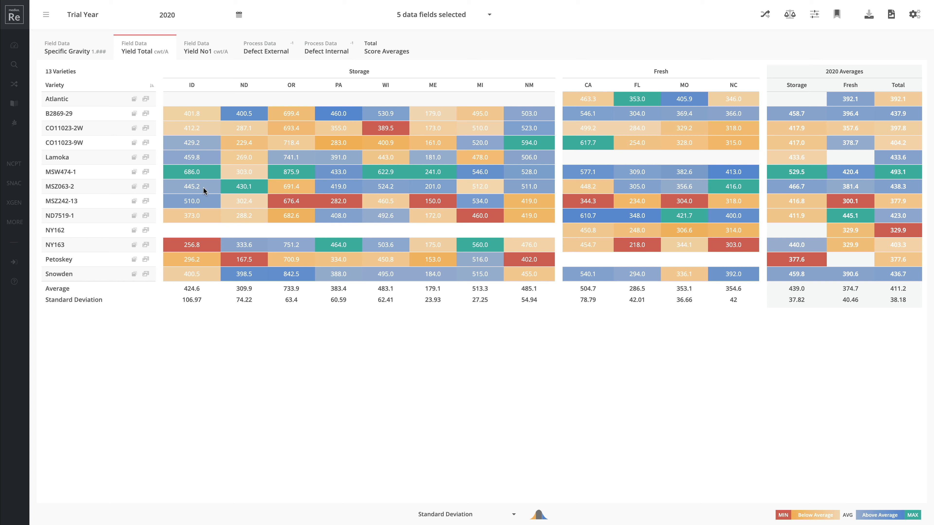
pyautogui.click(475, 87)
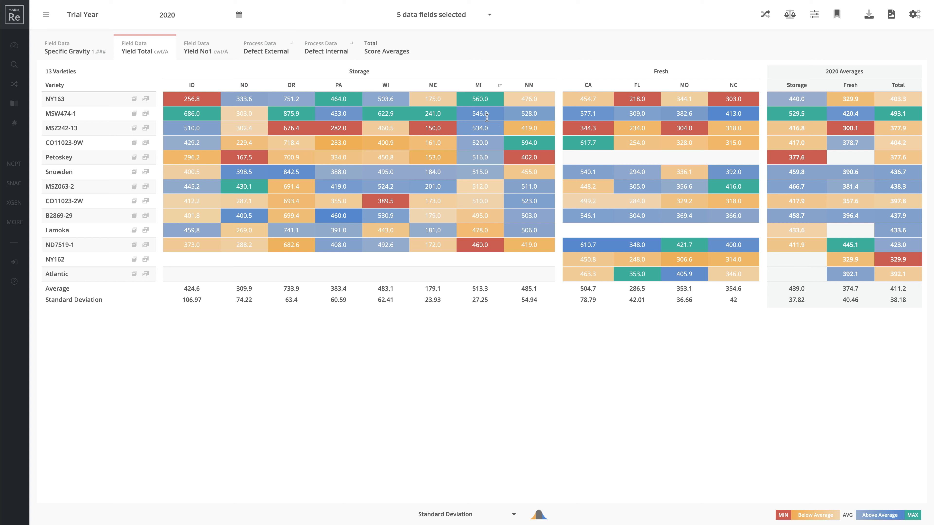
# Step: Turn off the gradient shading, and switch the standard deviation colour coding off and back on
pyautogui.click(916, 16)
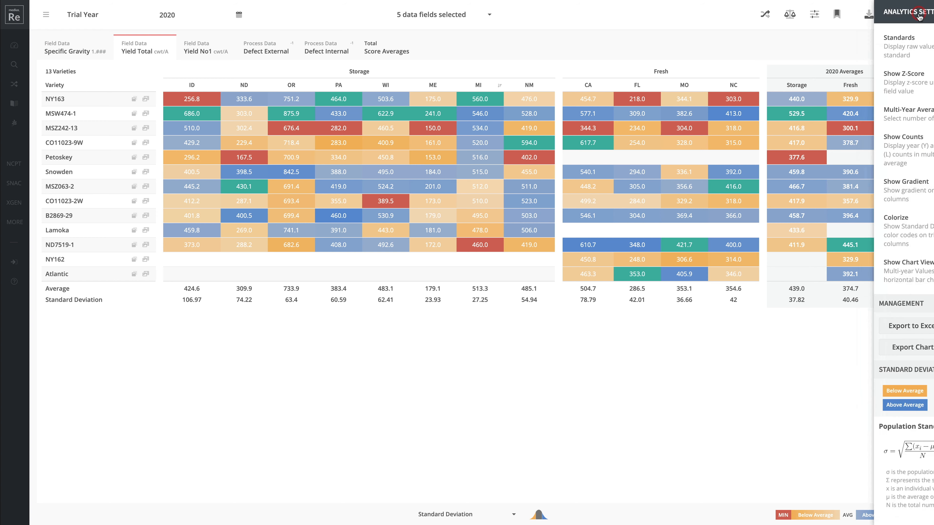
pyautogui.click(914, 186)
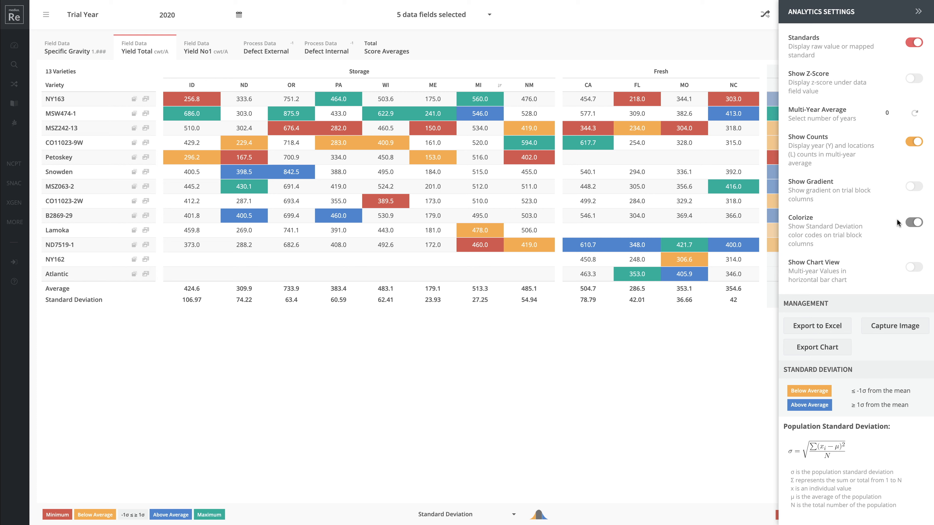
pyautogui.click(913, 223)
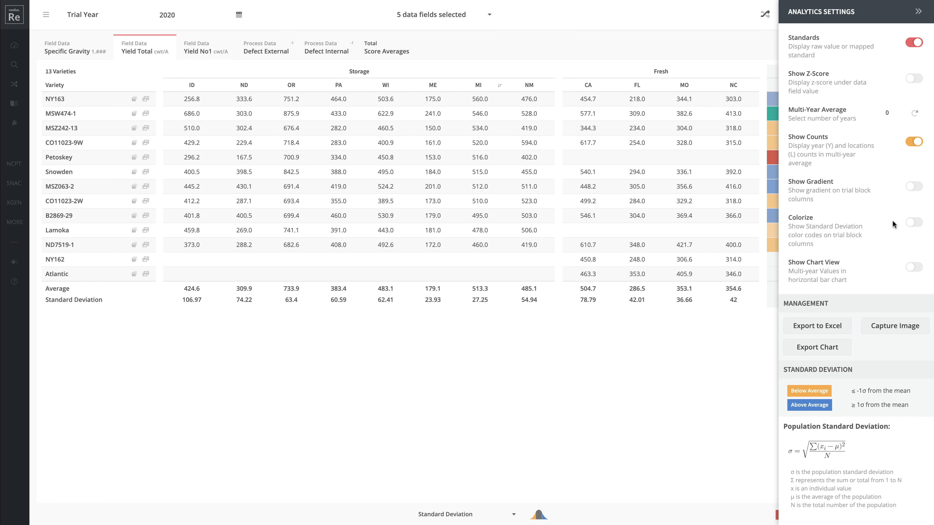
pyautogui.click(914, 223)
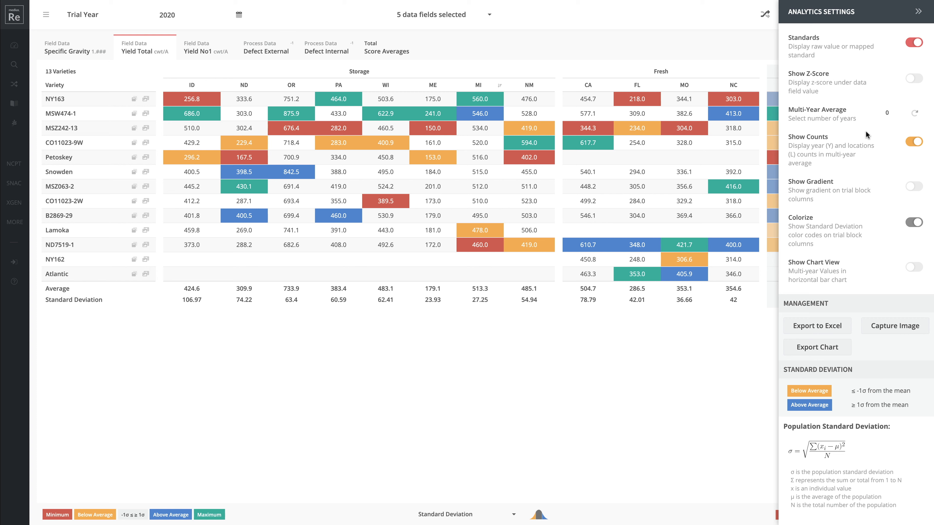
pyautogui.click(918, 12)
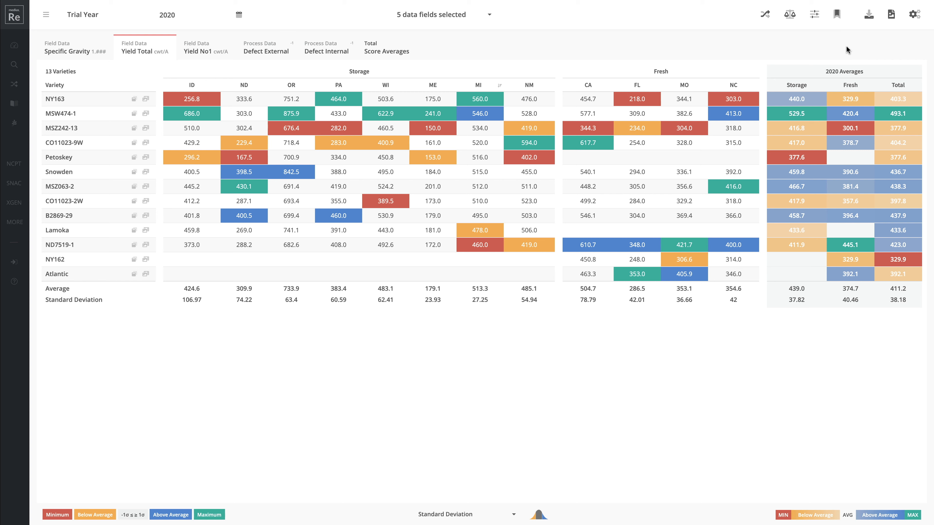
# Step: Add a three-year average for 2018 - 2020 to the analytics and sort the Yield Total table by its total
pyautogui.click(914, 14)
pyautogui.click(897, 111)
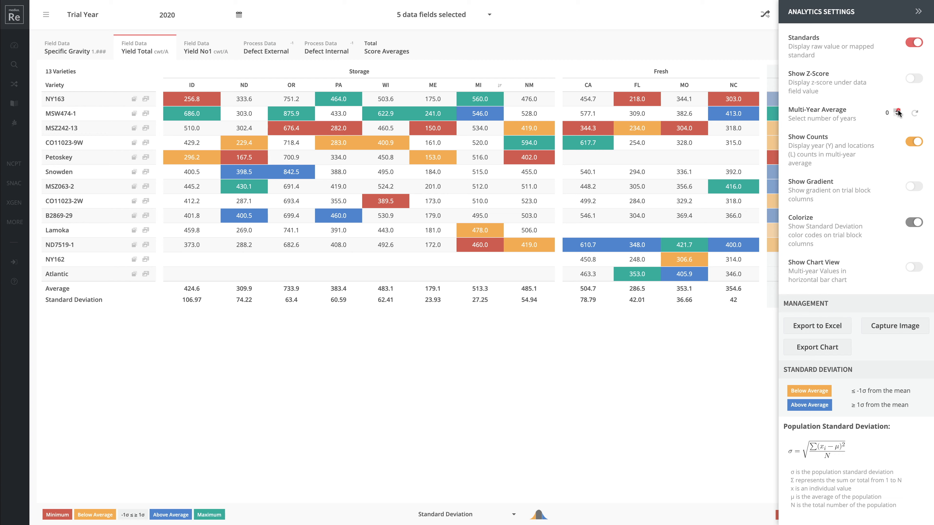
pyautogui.click(895, 111)
pyautogui.click(894, 111)
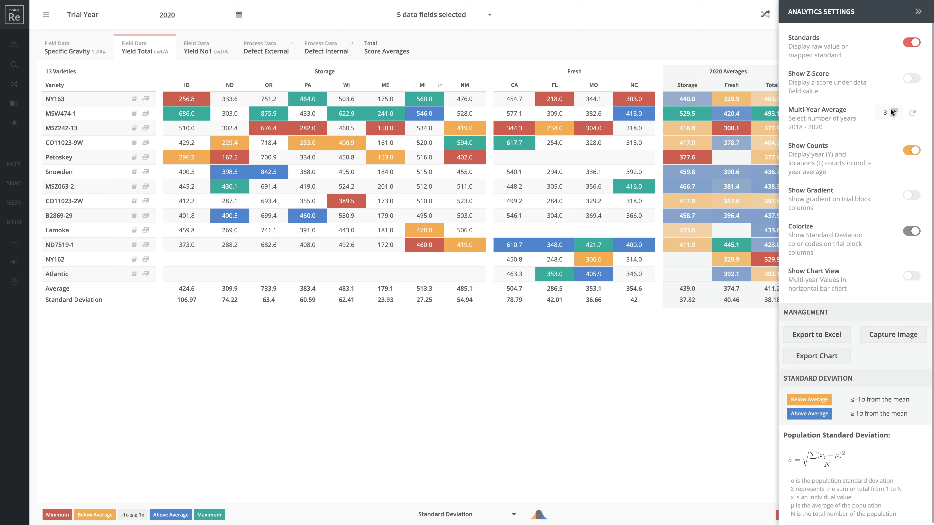
pyautogui.click(912, 117)
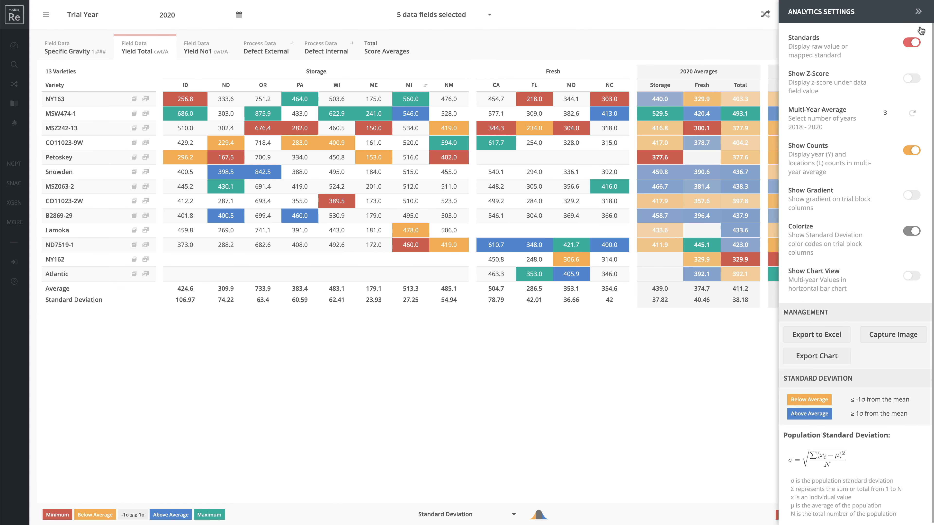
pyautogui.click(919, 12)
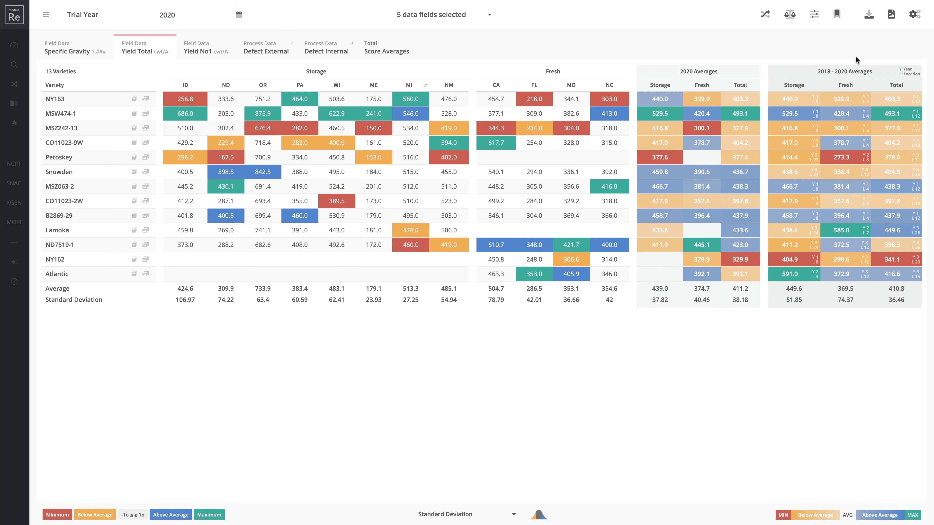
pyautogui.click(895, 86)
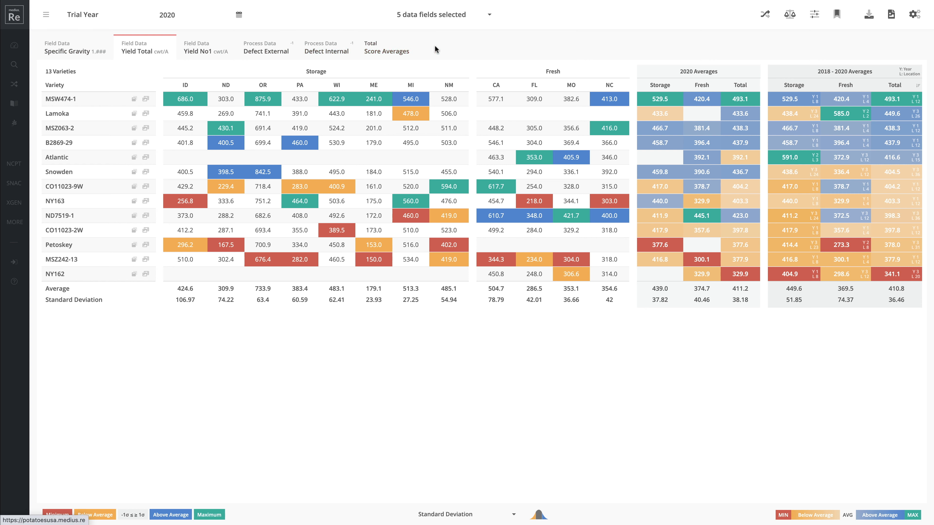
# Step: Sort the Score Averages table by the 2018 - 2020 total average and turn on weighting of the data fields
pyautogui.click(443, 48)
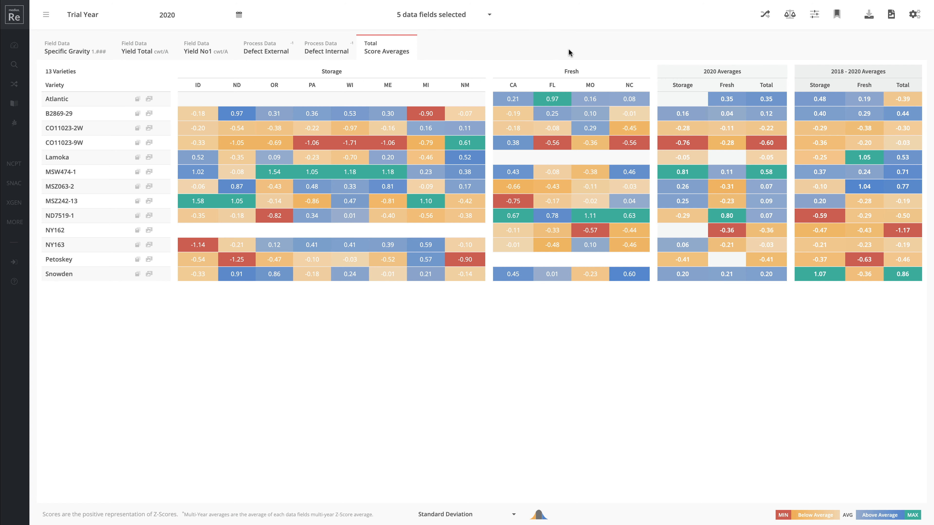
pyautogui.click(902, 85)
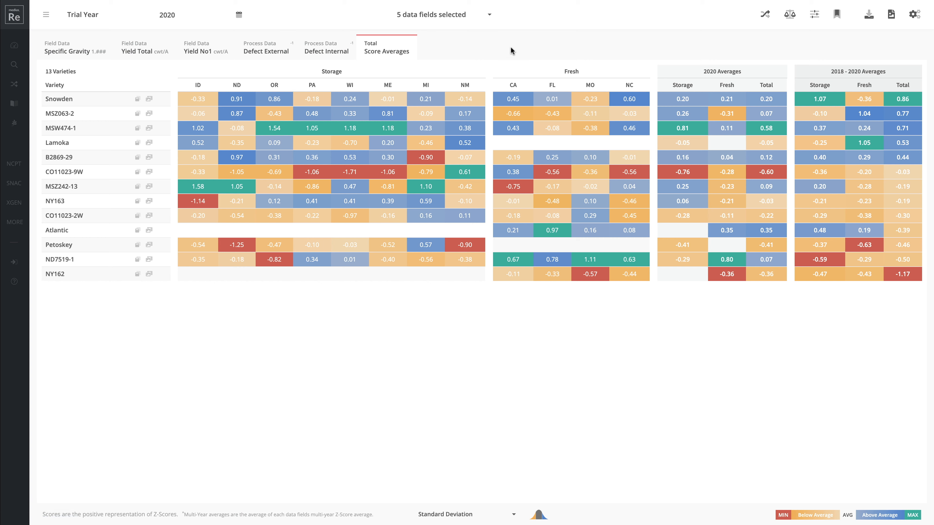
pyautogui.click(790, 17)
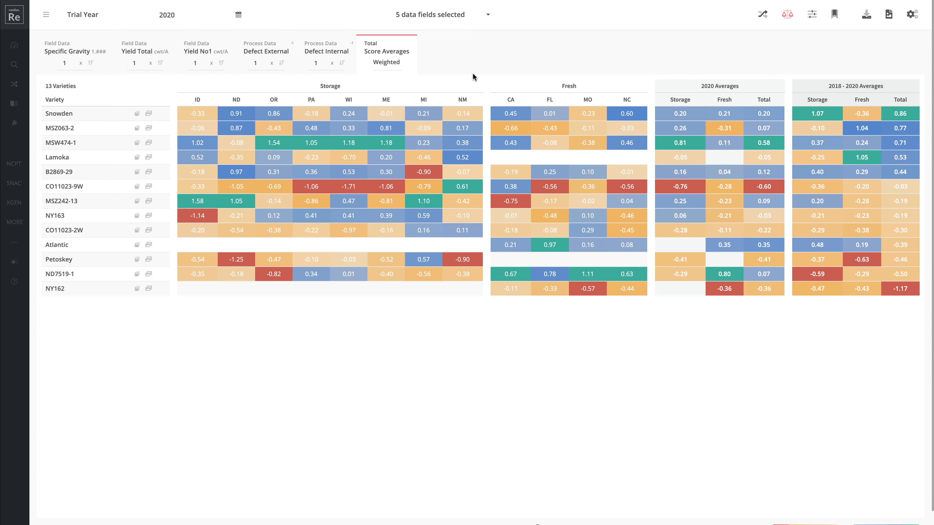
# Step: Set the score weight of Specific Gravity to 2 and of Defect External to 0.5
pyautogui.click(74, 62)
pyautogui.click(74, 63)
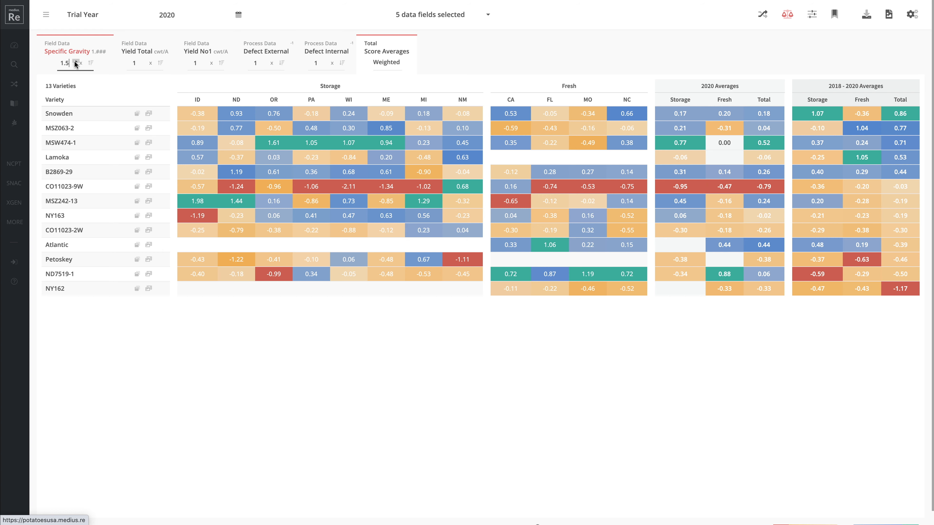
pyautogui.click(76, 62)
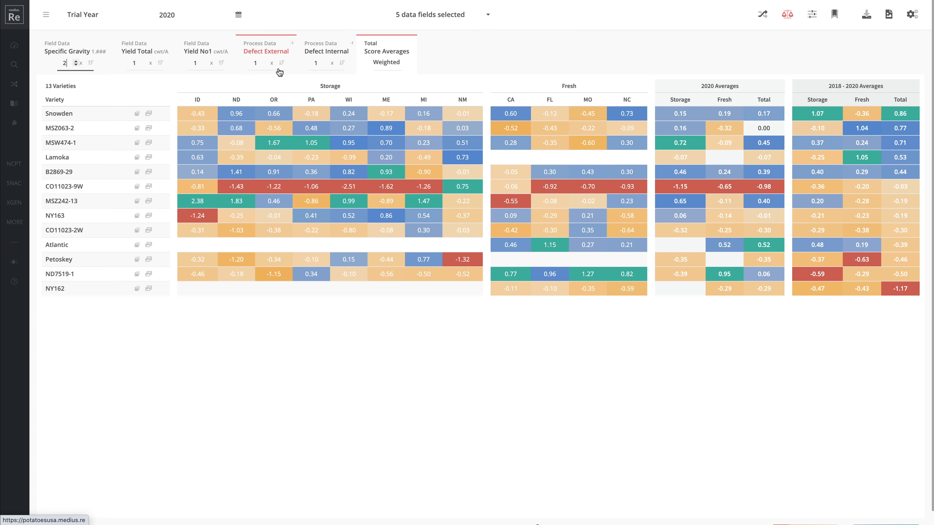
pyautogui.click(266, 65)
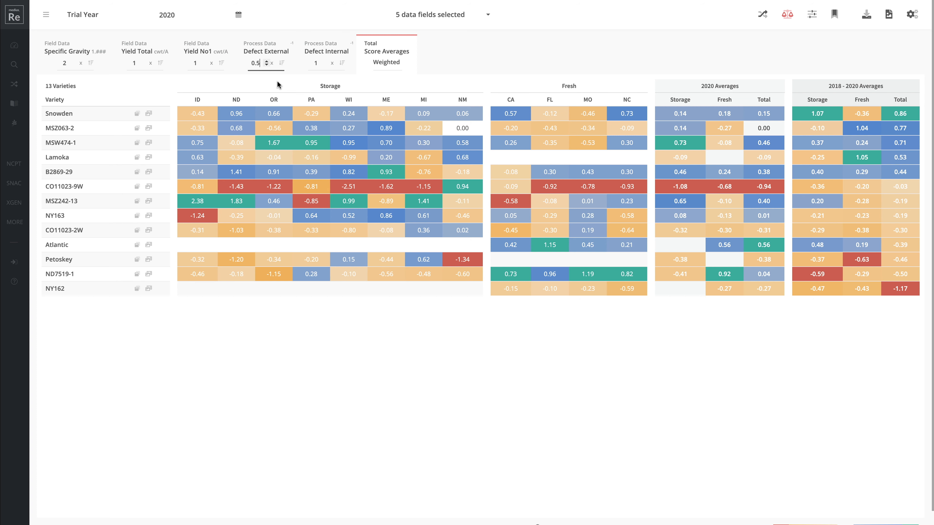
# Step: Set the score weight of Defect Internal to 2 and of Yield No1 to 1.5
pyautogui.click(326, 61)
pyautogui.click(326, 61)
pyautogui.click(327, 61)
pyautogui.click(326, 61)
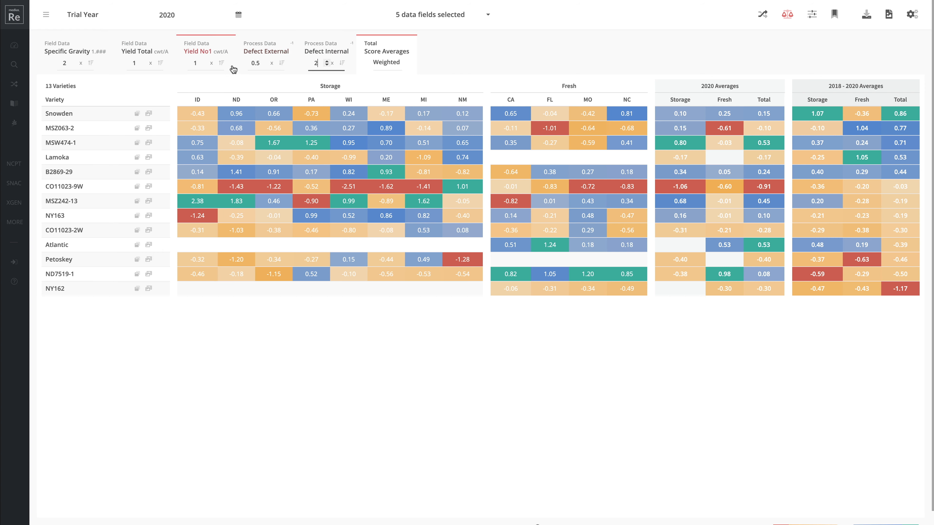
pyautogui.click(206, 61)
pyautogui.click(206, 61)
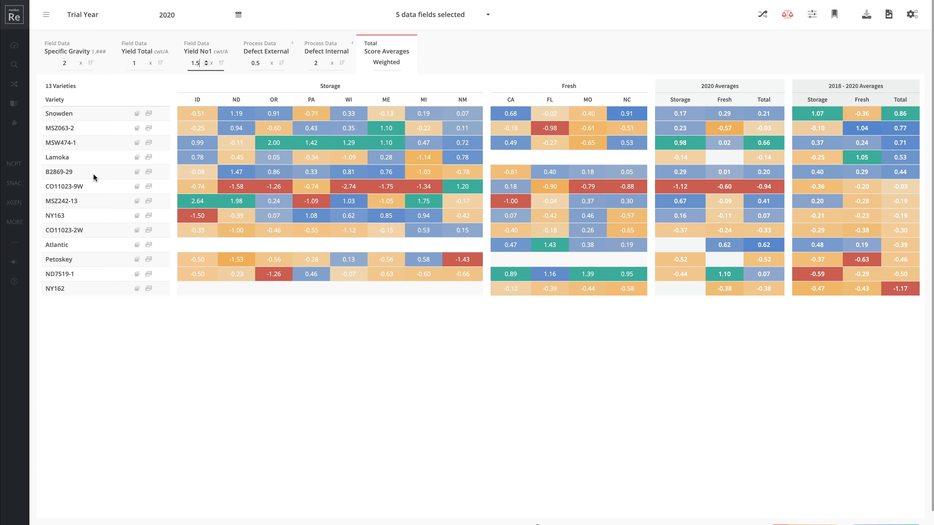
pyautogui.click(486, 54)
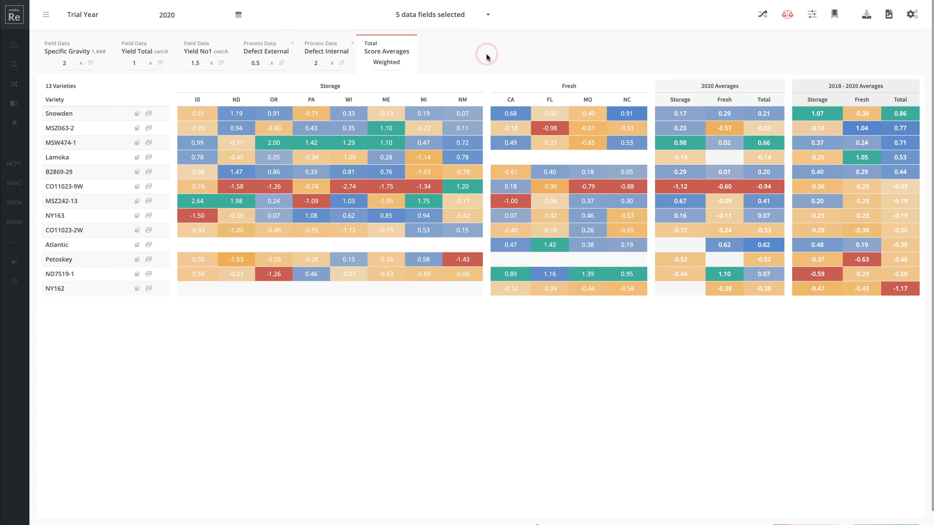
# Step: Switch the Z-score inversion of Defect External off and back on
pyautogui.click(282, 65)
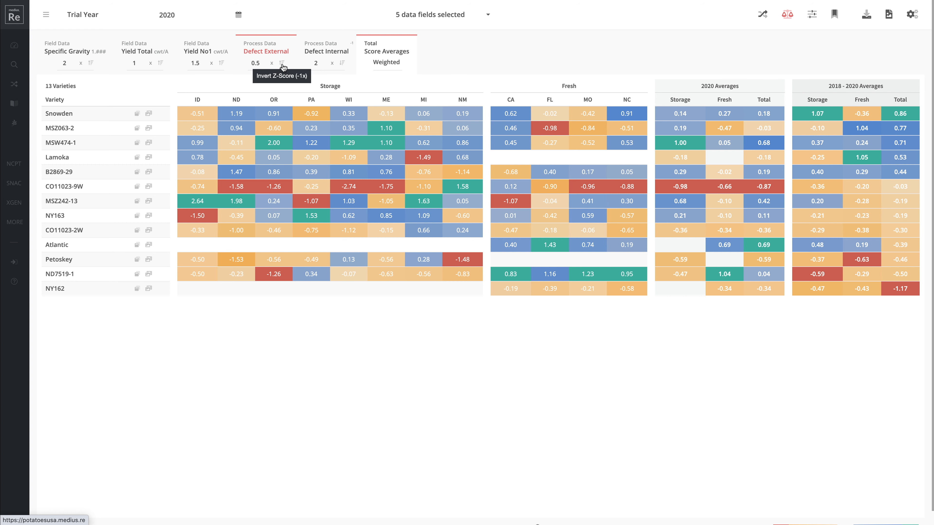
pyautogui.click(283, 64)
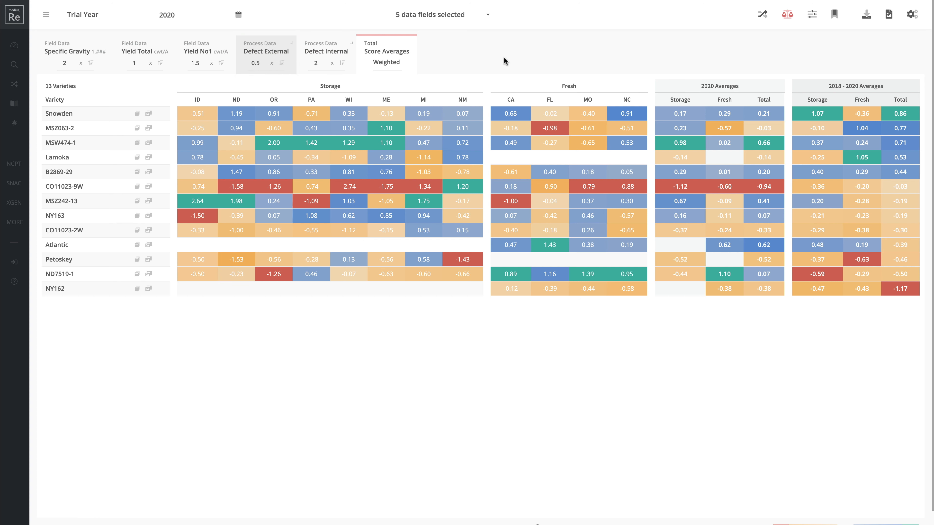
pyautogui.click(489, 49)
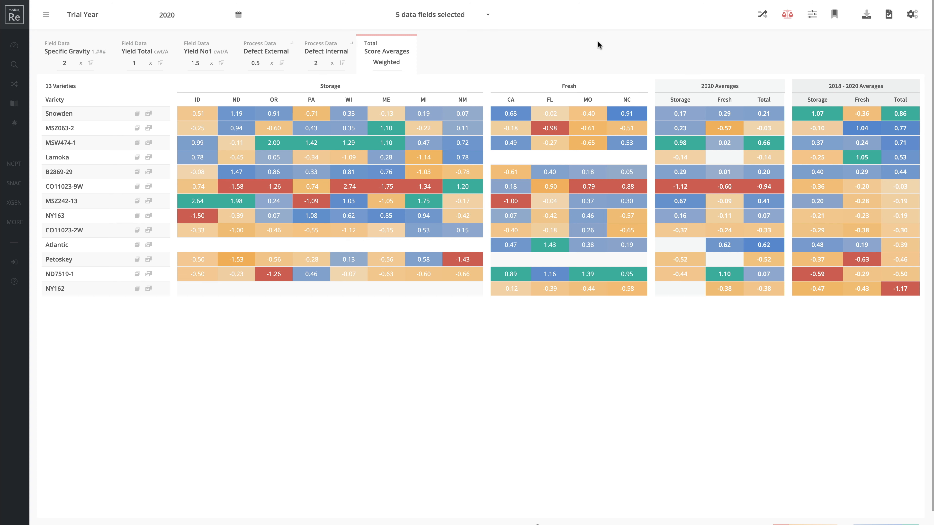
# Step: Export the weighted Score Averages table as a PNG image and dismiss the browser's download bar
pyautogui.click(888, 15)
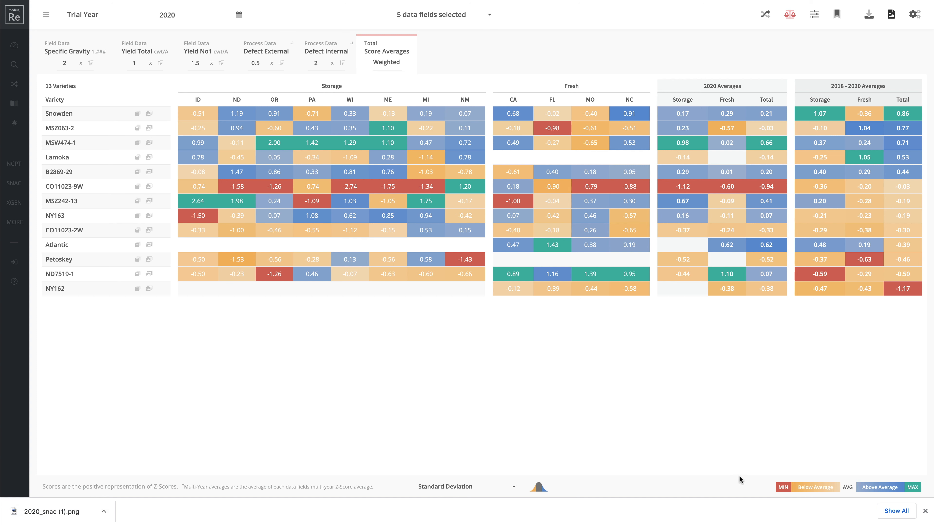
pyautogui.click(925, 511)
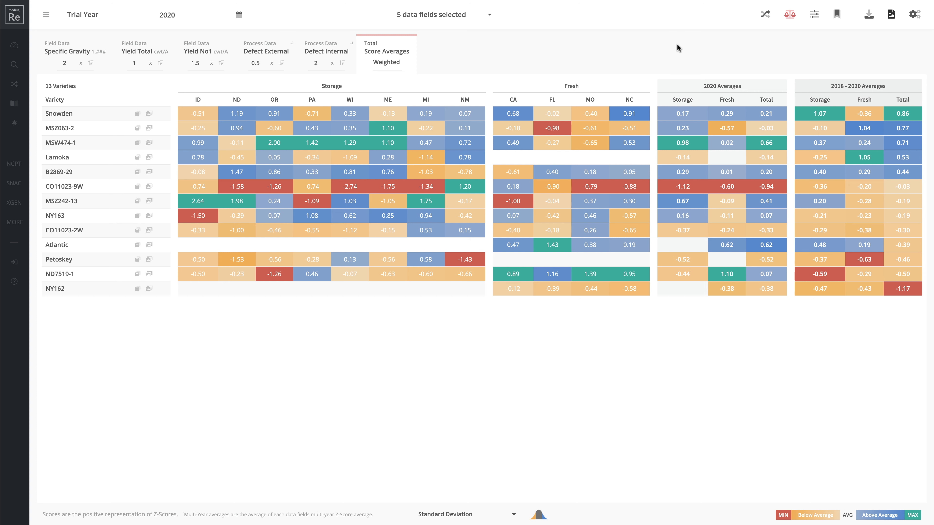
# Step: Select the varieties Snowden, MSZ063-2, MSW474-1 and Lamoka and open them in the side-by-side variety comparison
pyautogui.click(91, 115)
pyautogui.click(92, 127)
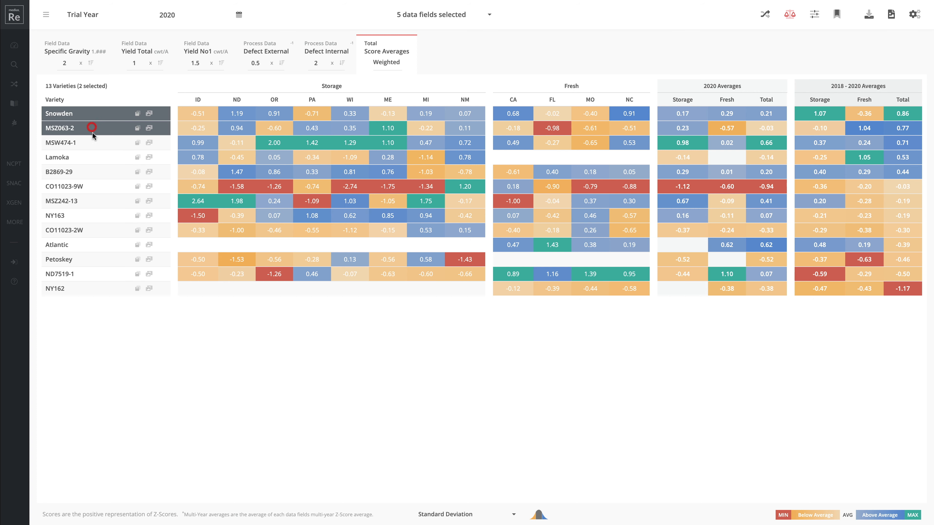
pyautogui.click(91, 142)
pyautogui.click(92, 157)
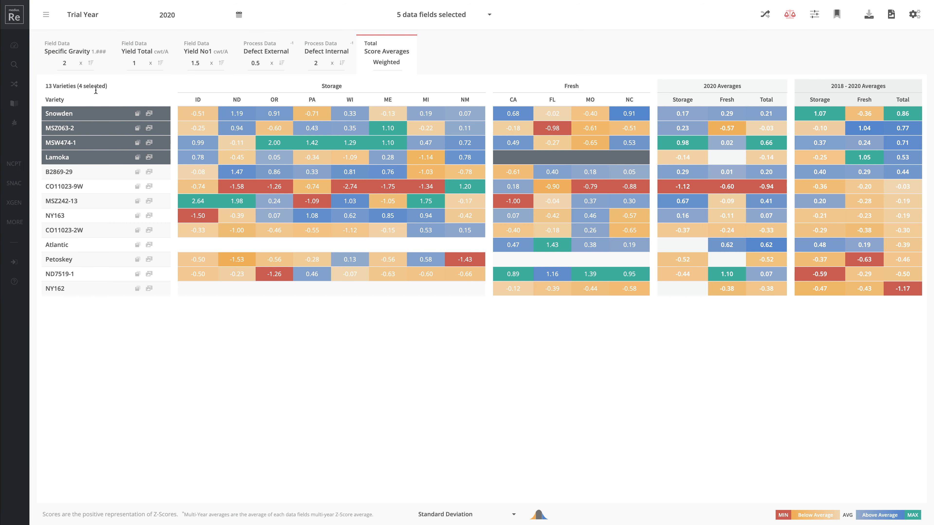
pyautogui.click(764, 17)
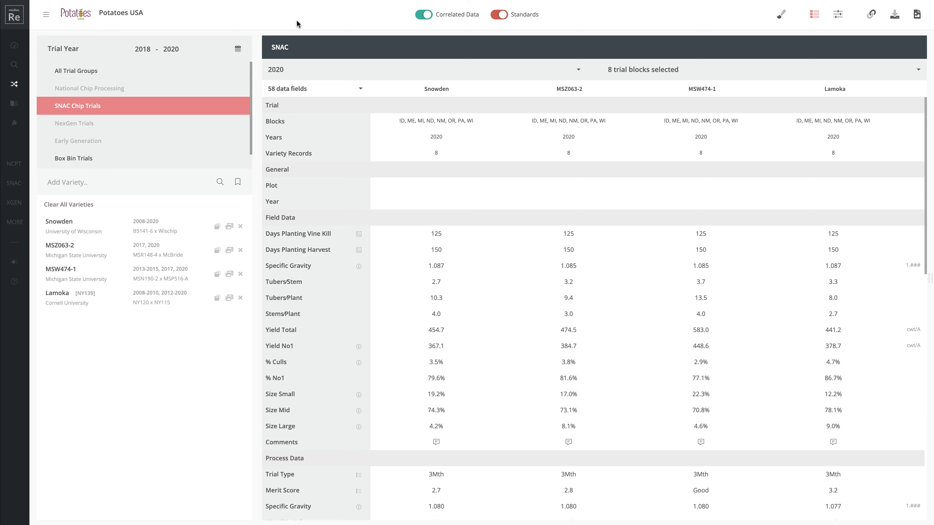
# Step: Collapse the General section of the SNAC comparison and look over the four varieties' field and process data
pyautogui.click(482, 174)
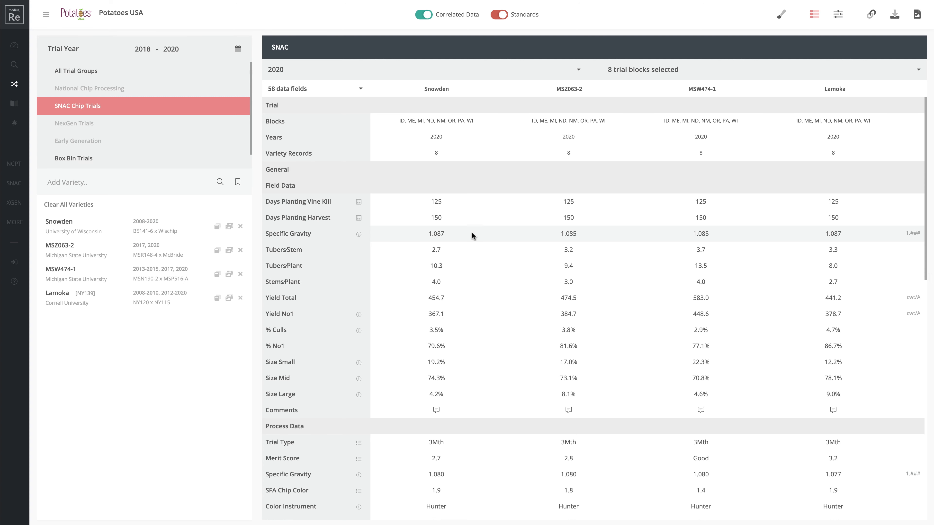
pyautogui.scroll(-1, 472, 245)
pyautogui.scroll(-1, 473, 245)
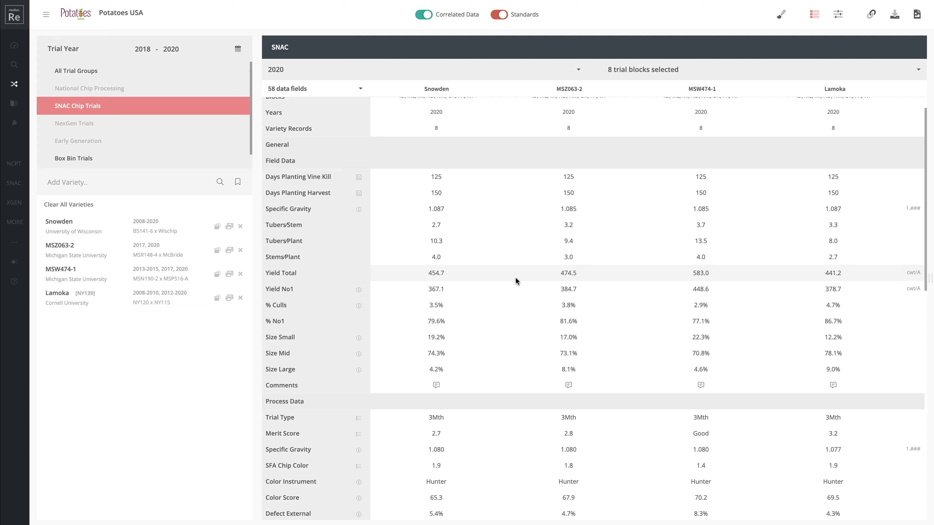
pyautogui.scroll(2, 515, 276)
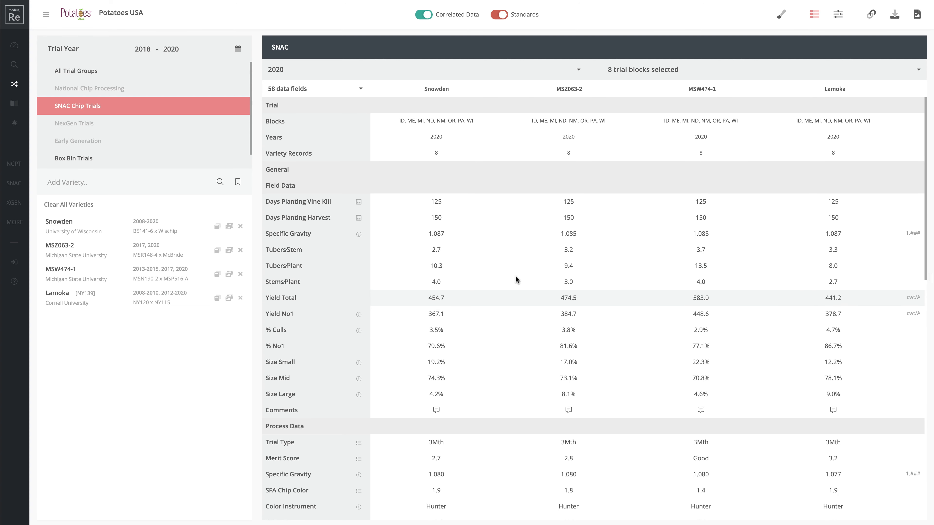